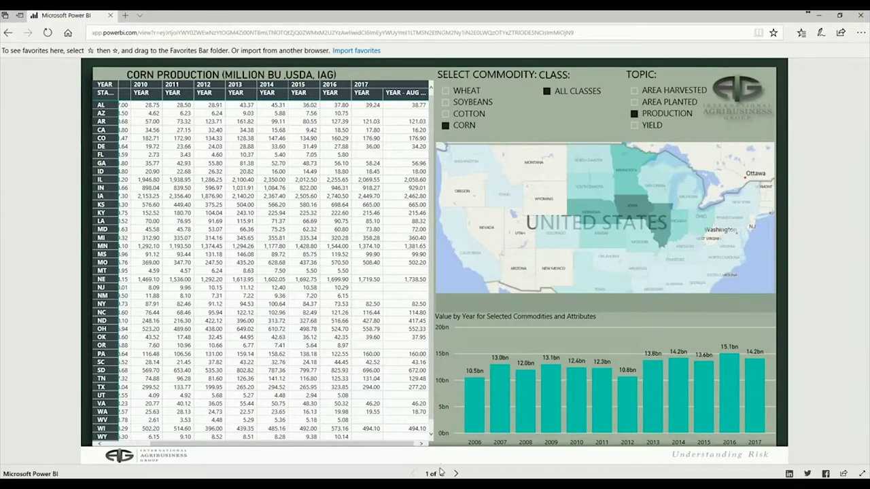
Step: Switch the state data slicers from Corn and Production to SOYBEANS and YIELD
left_click(441, 473)
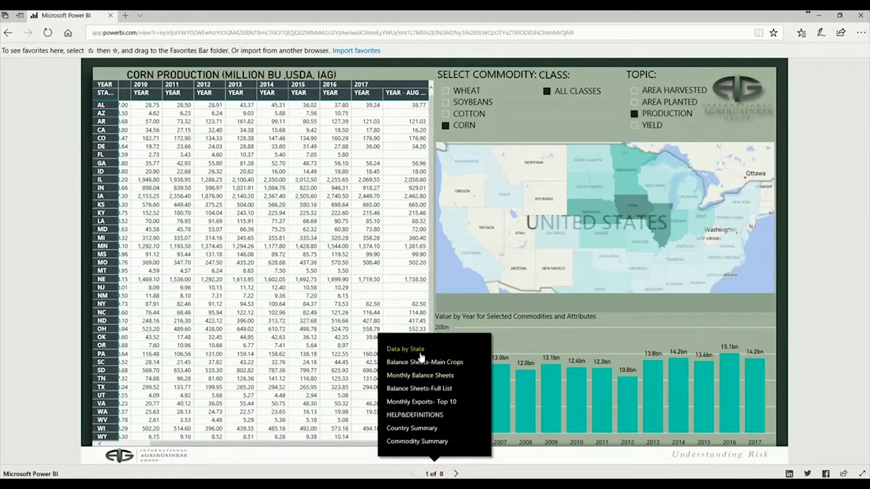
left_click(436, 474)
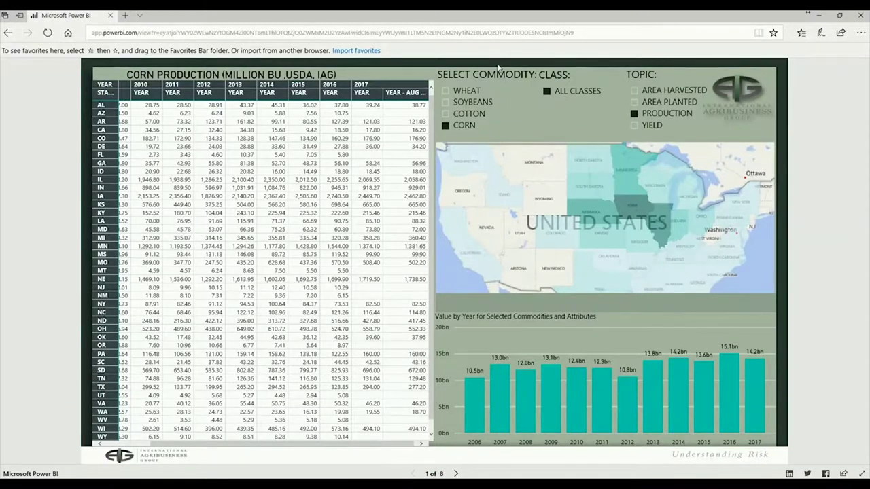
left_click(472, 103)
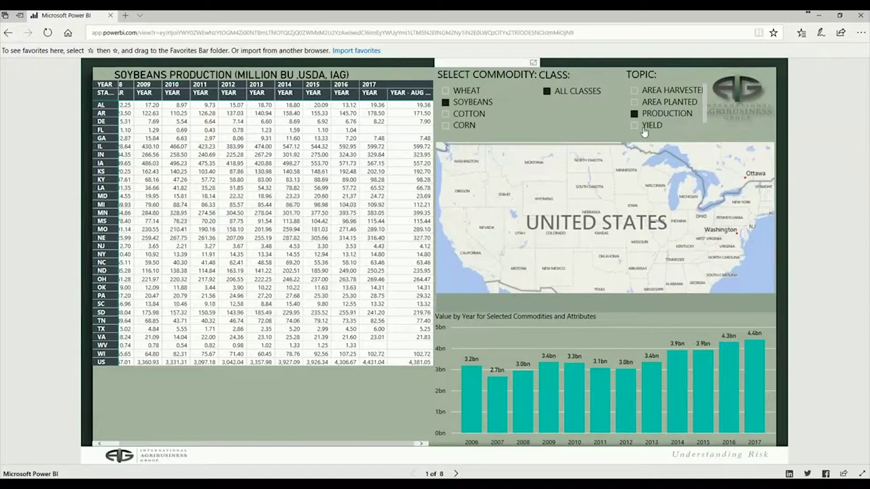
left_click(643, 127)
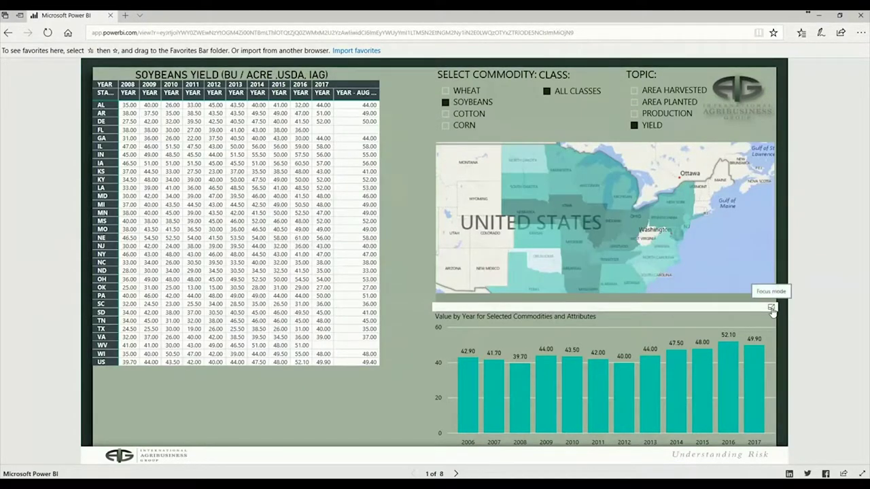
Step: View the value-by-year bar chart in Focus mode, then return to the full report
left_click(772, 308)
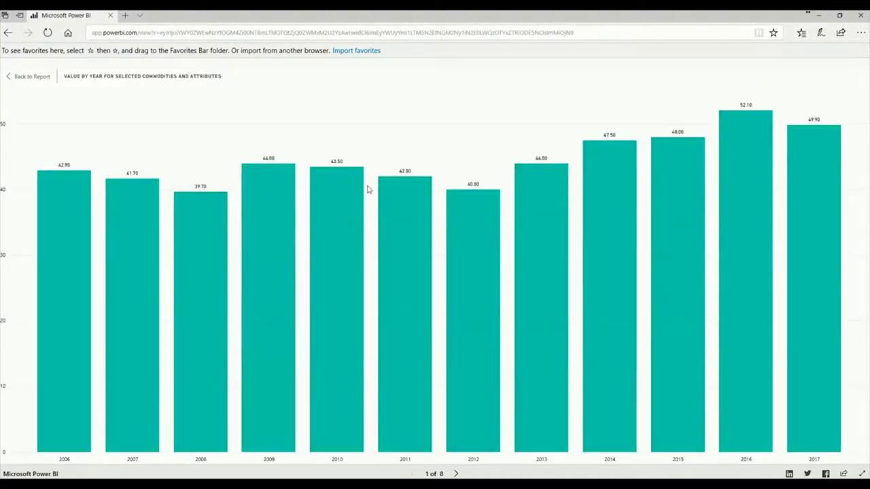
left_click(33, 77)
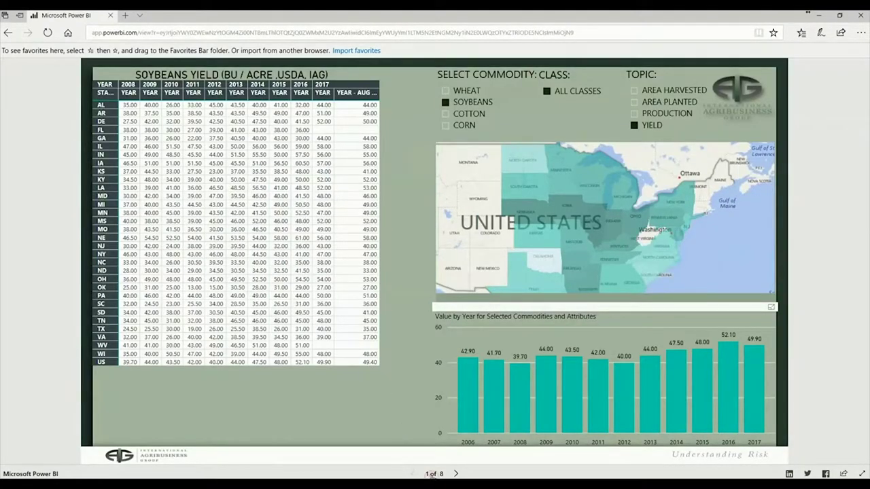
left_click(431, 474)
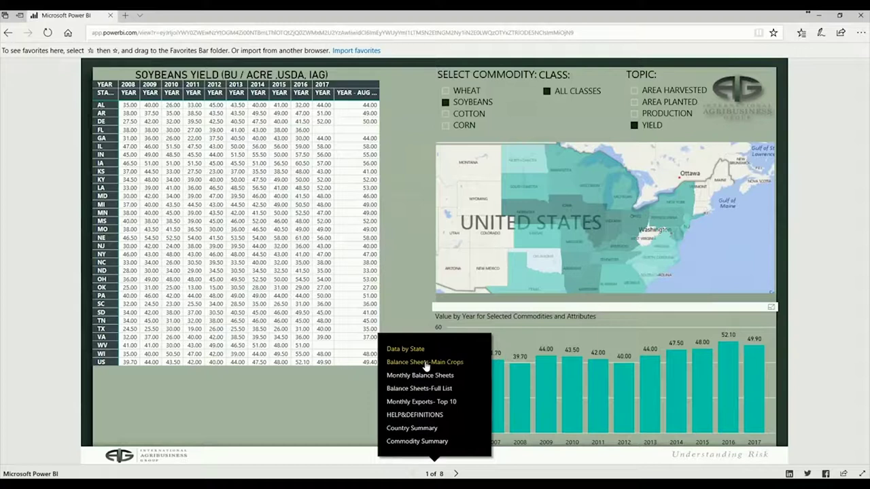
Step: On the Balance Sheets-Main Crops page, select Oilseed, Soybean and filter the country to China
left_click(426, 363)
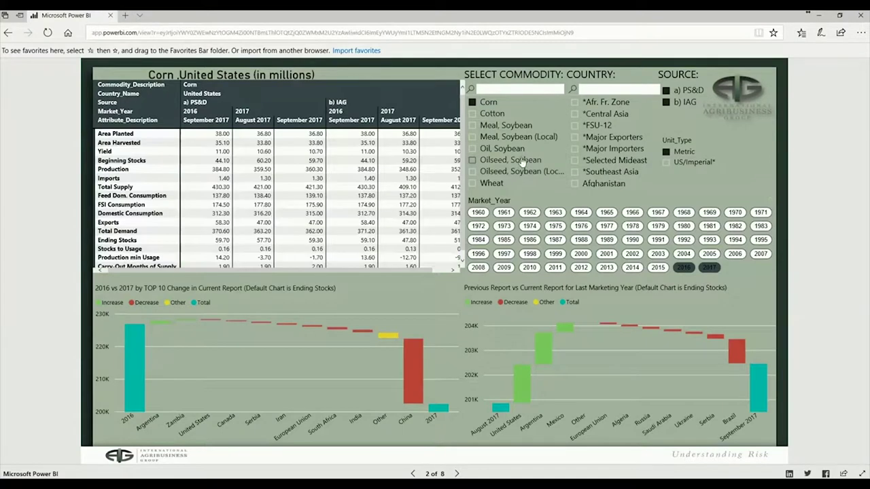
left_click(521, 158)
left_click(598, 88)
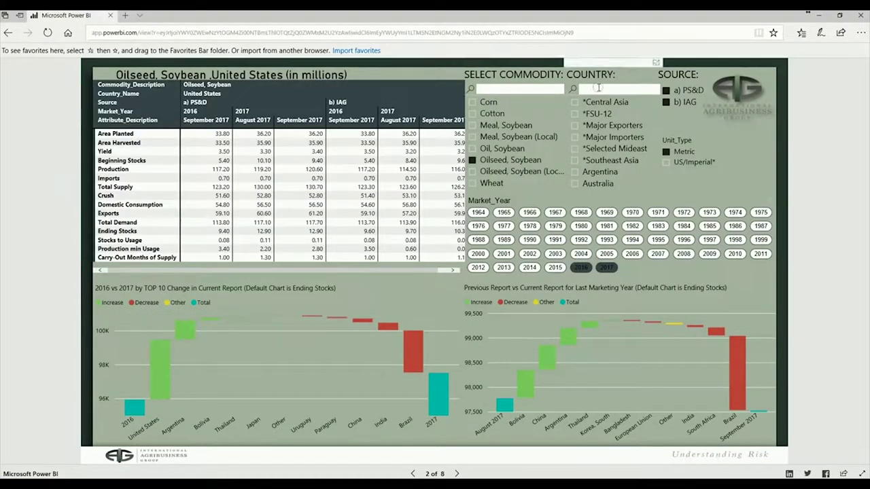
type("chi")
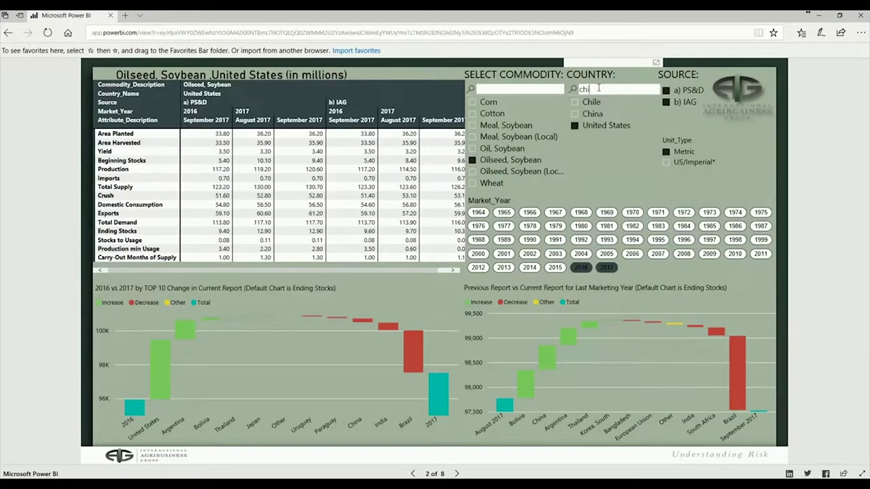
left_click(590, 114)
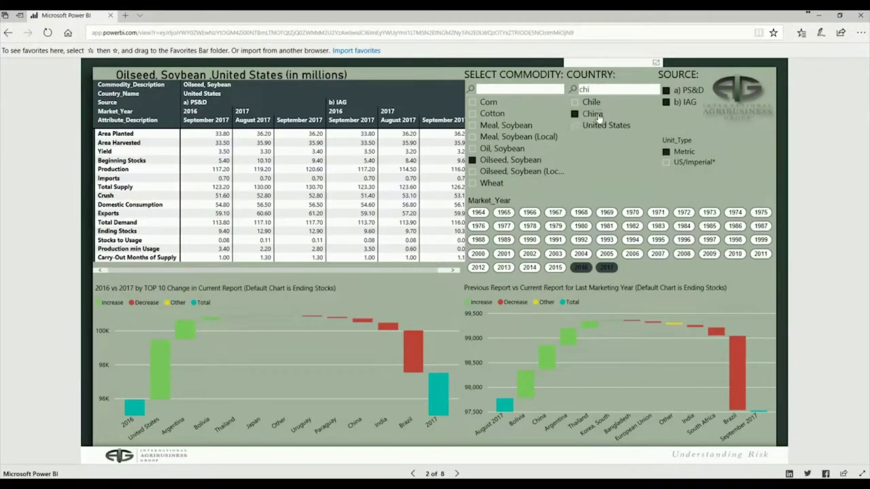
Step: Toggle b) IAG, show US/Imperial units, and briefly add then remove 2014 and 2015
left_click(682, 102)
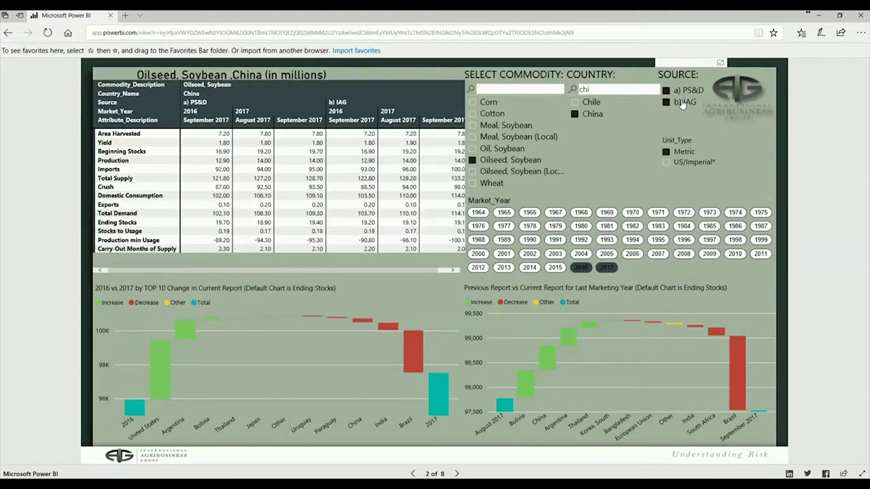
left_click(683, 167)
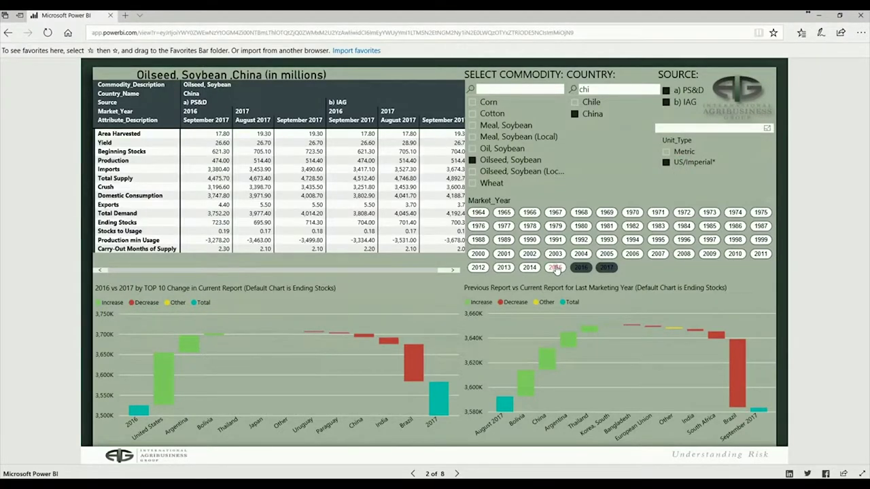
left_click(555, 268, "ctrl")
left_click(530, 268, "ctrl")
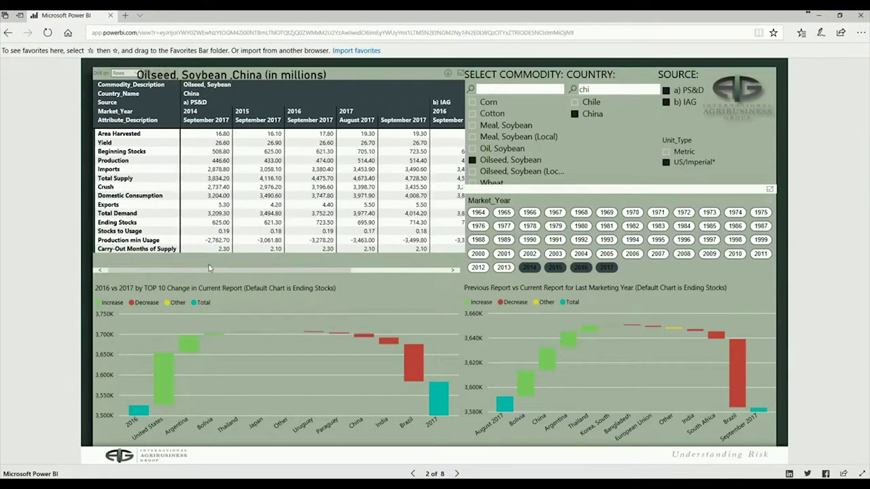
left_click_drag(289, 270, 374, 270)
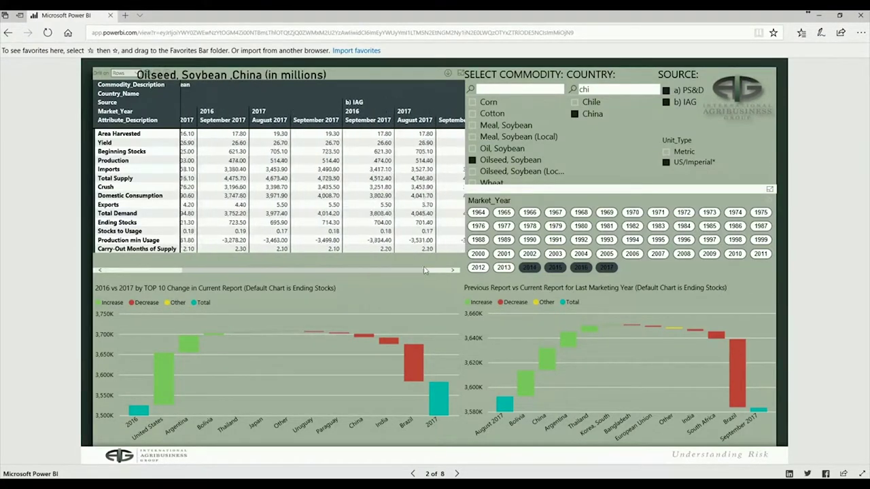
left_click(531, 268, "ctrl")
left_click(556, 269, "ctrl")
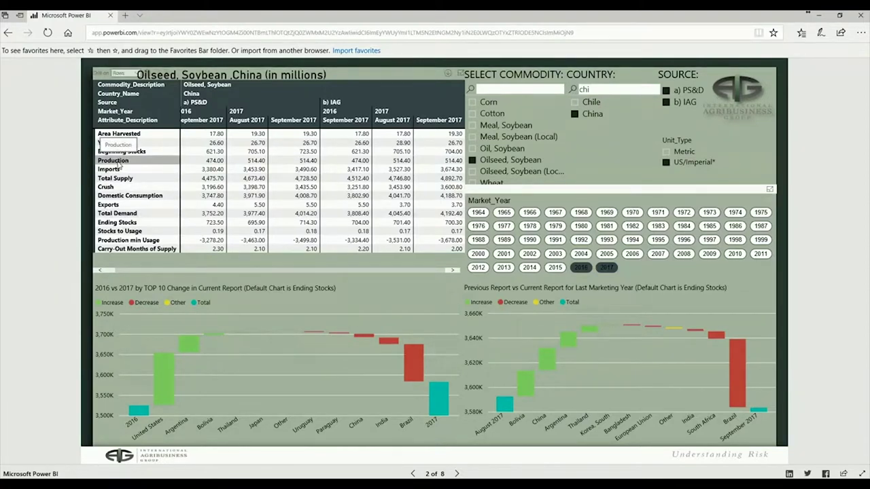
left_click(114, 160)
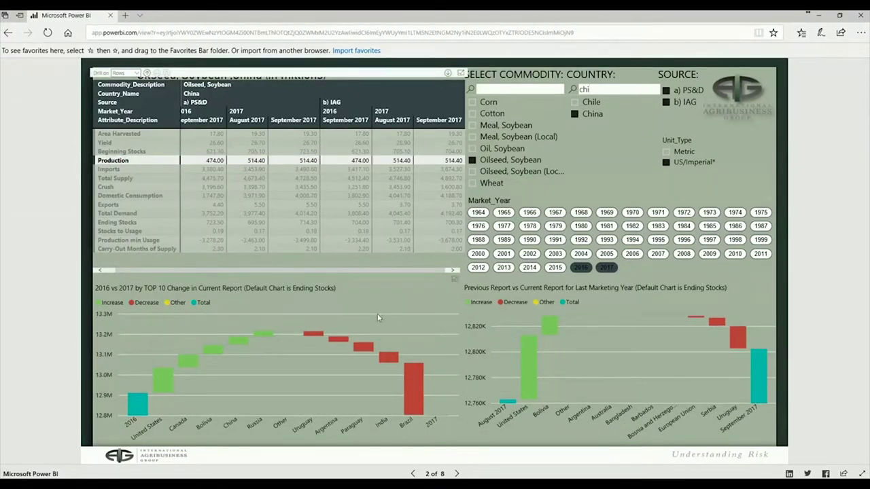
left_click(118, 163)
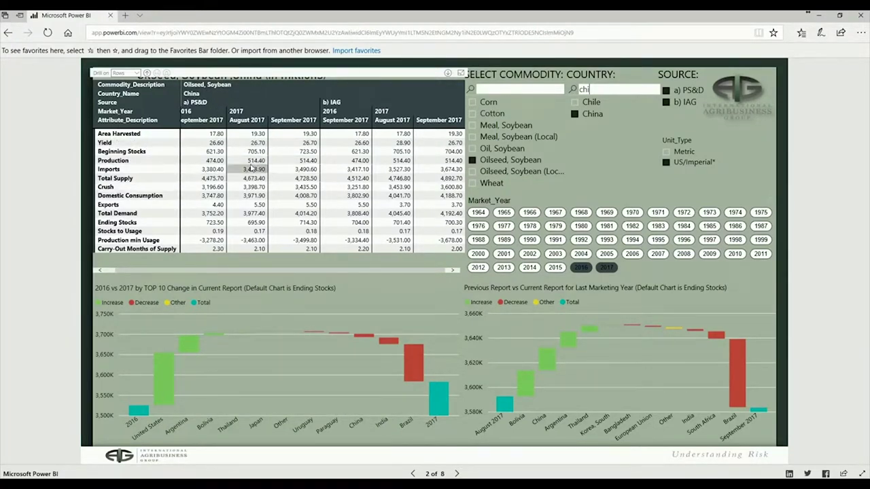
right_click(249, 175)
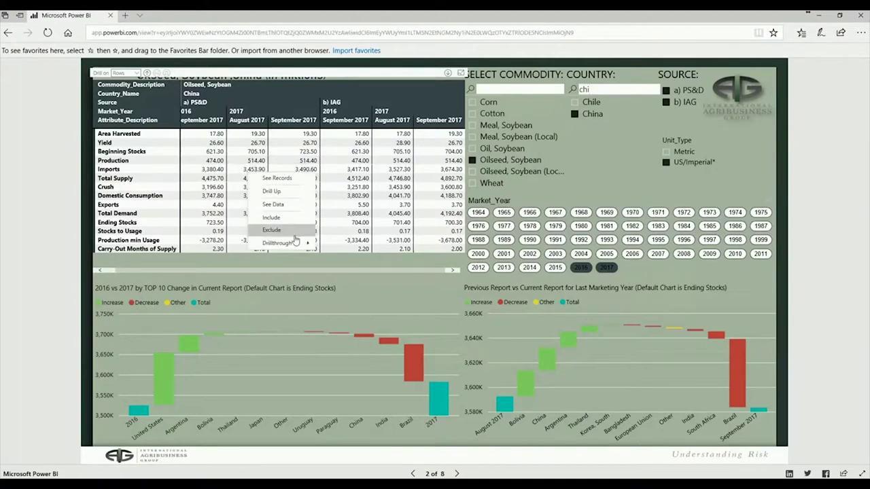
mouse_move(293, 248)
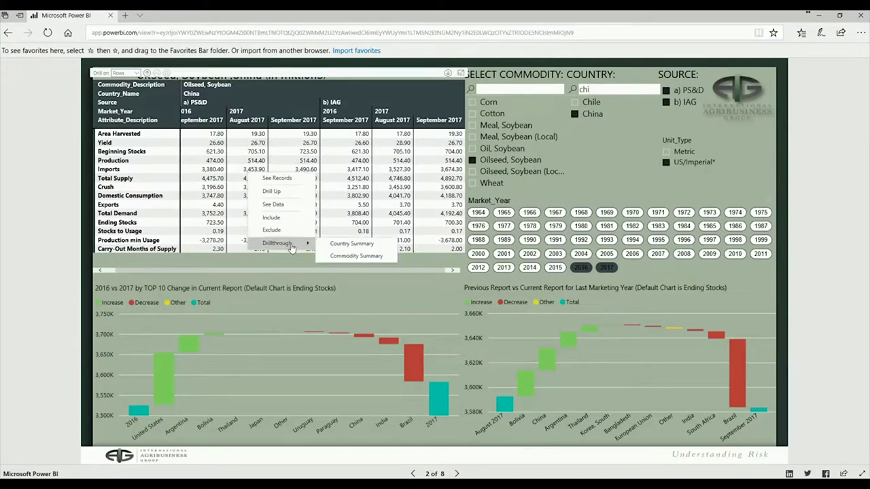
left_click(354, 258)
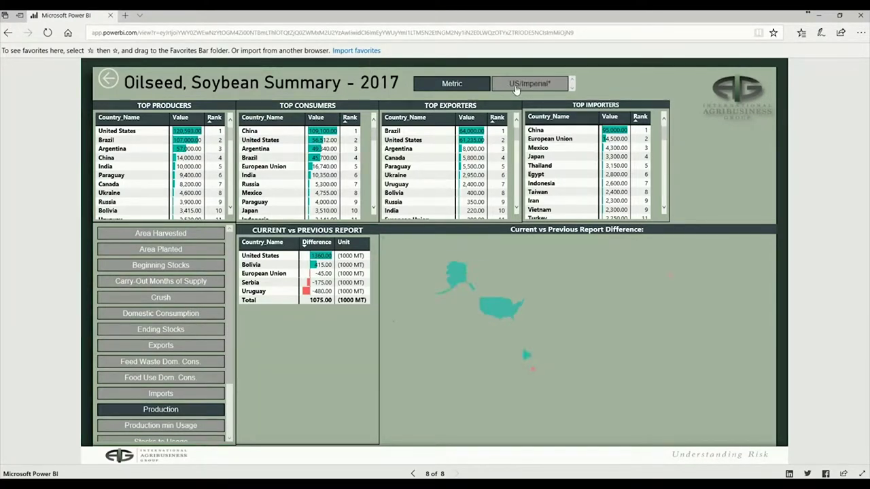
left_click(518, 88)
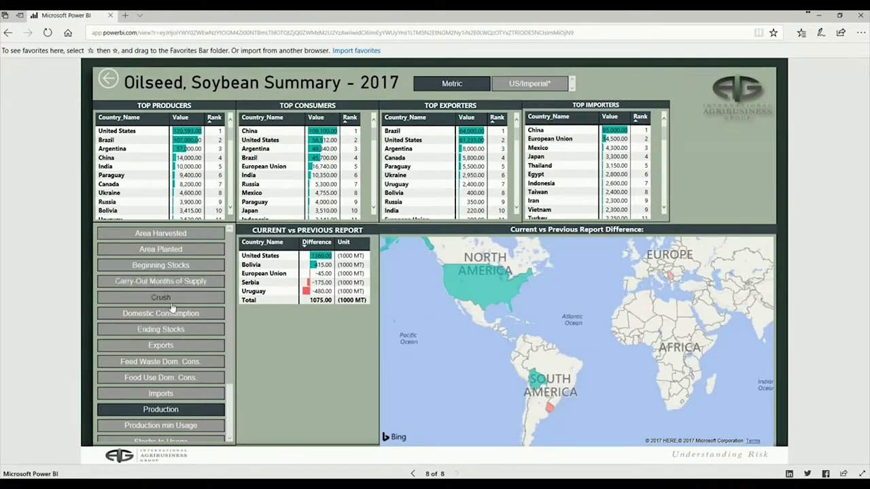
left_click(163, 330)
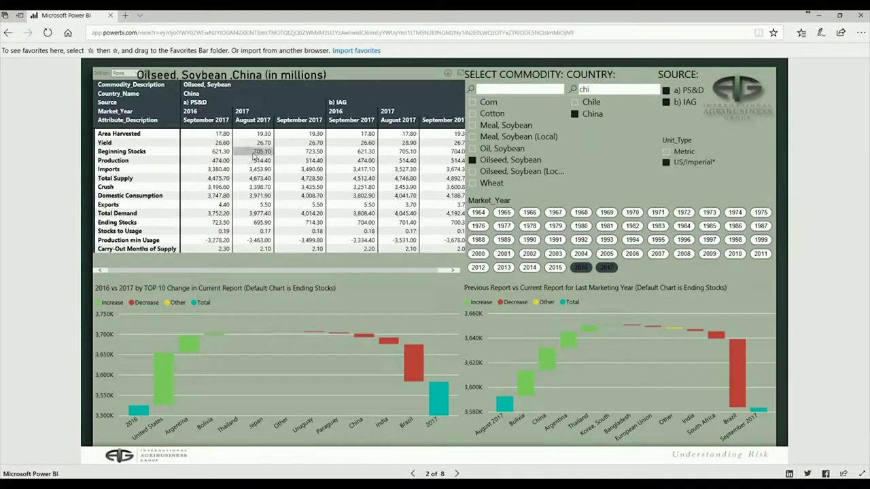
Step: Drill through from the 705.10 value to China's Country Summary page and scroll through it
right_click(255, 155)
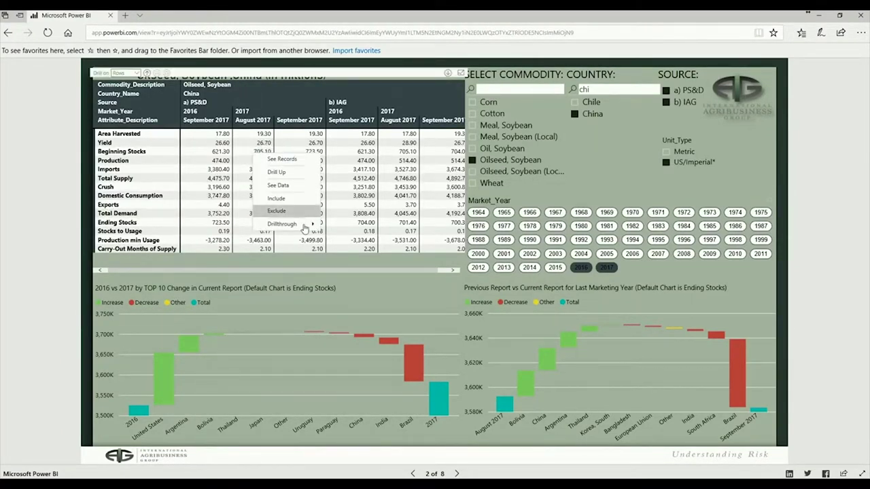
mouse_move(299, 224)
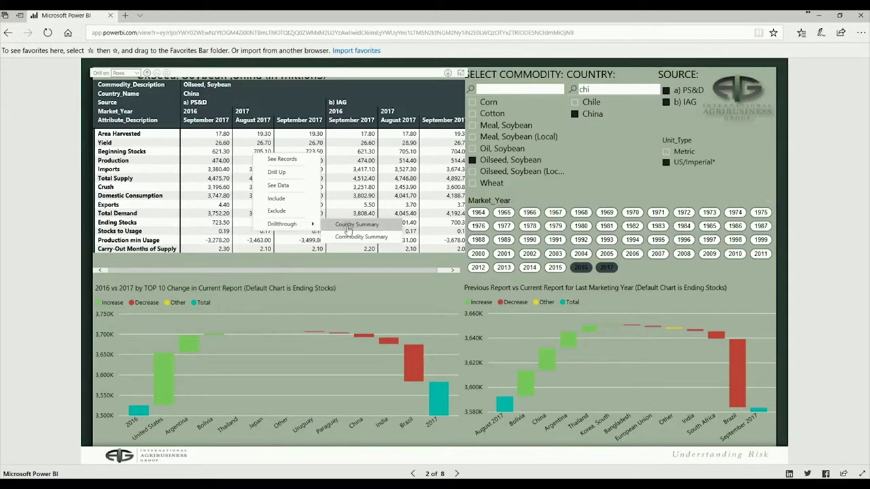
left_click(348, 226)
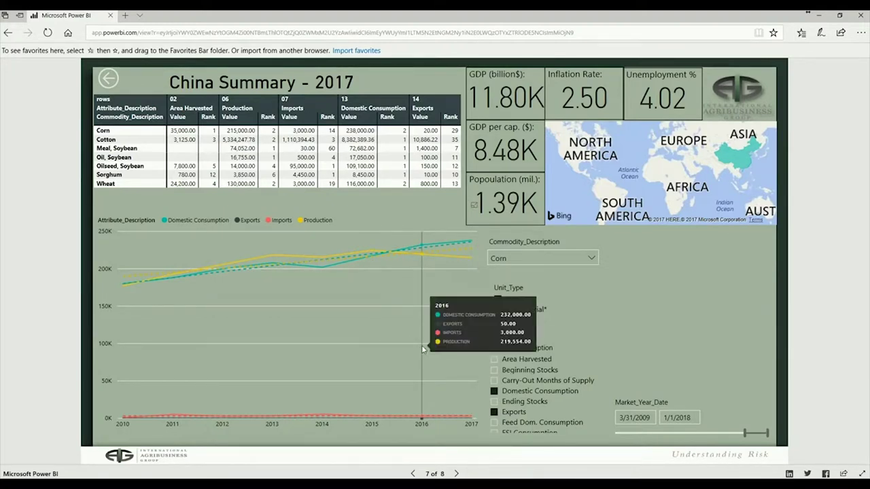
scroll(549, 395, "down", 3)
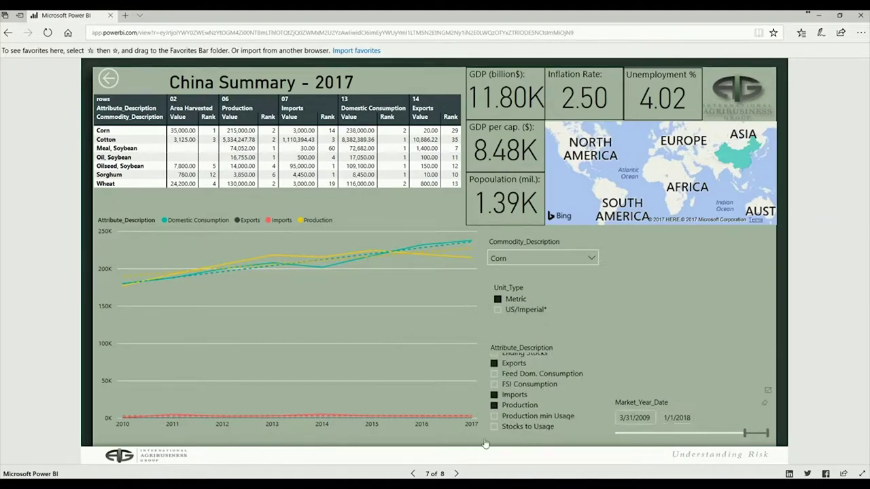
left_click(438, 474)
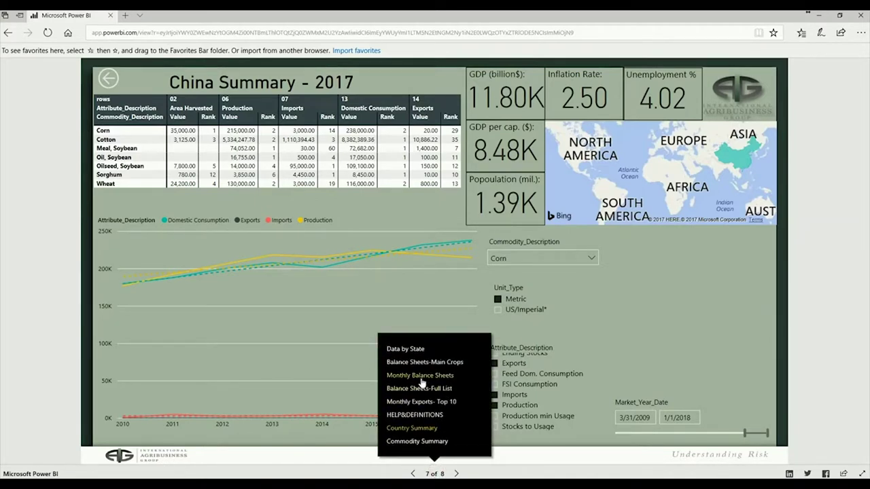
Step: Show the Monthly Balance Sheets page with Corn, World figures from September 2016 to September 2017
left_click(421, 377)
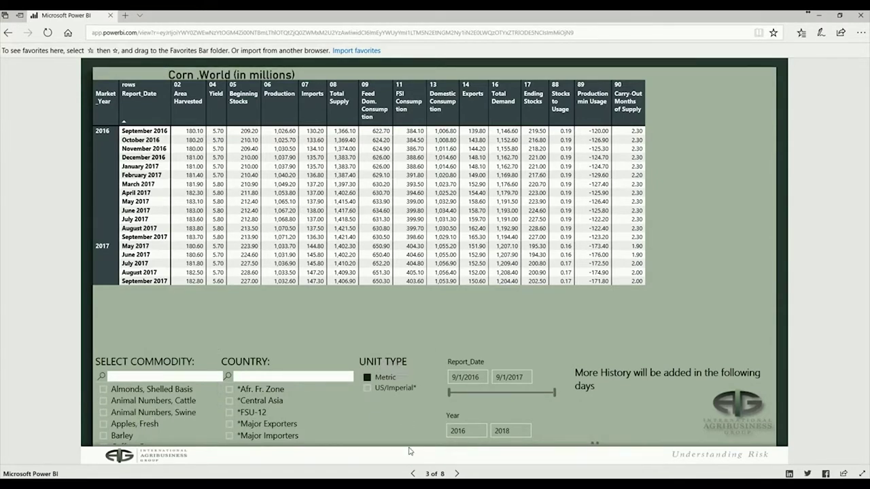
left_click(440, 474)
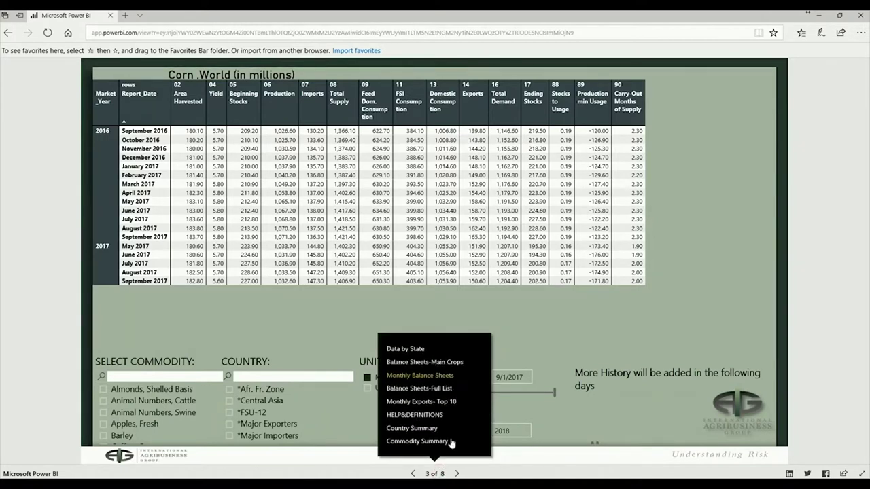
Step: On Monthly Exports - Top 10, filter visuals to CORN and briefly highlight Mexico
left_click(426, 403)
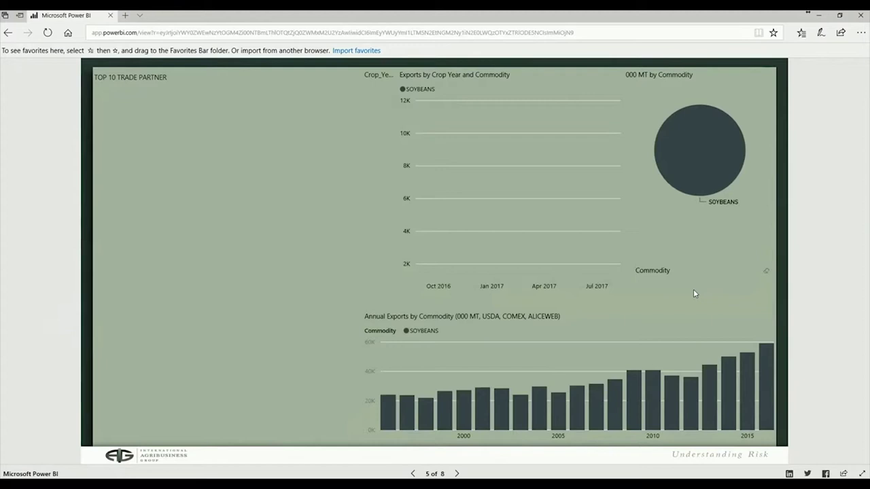
scroll(681, 319, "down", 3)
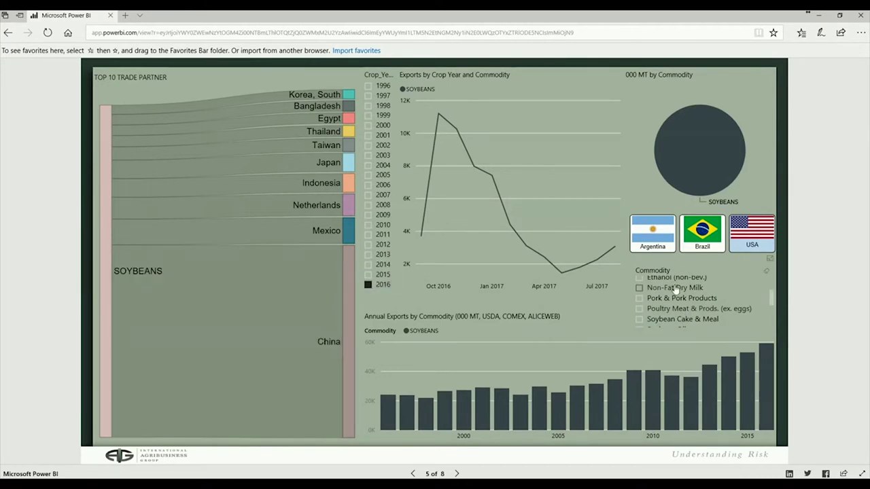
scroll(681, 301, "up", 1)
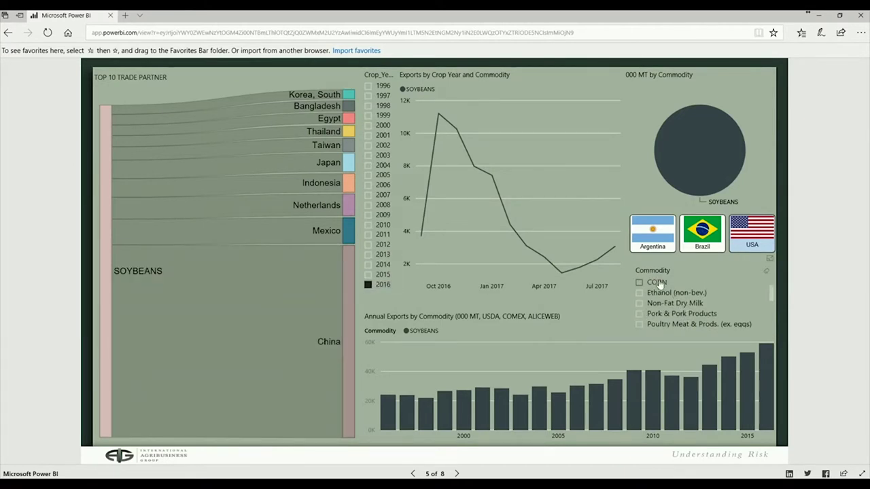
left_click(658, 283)
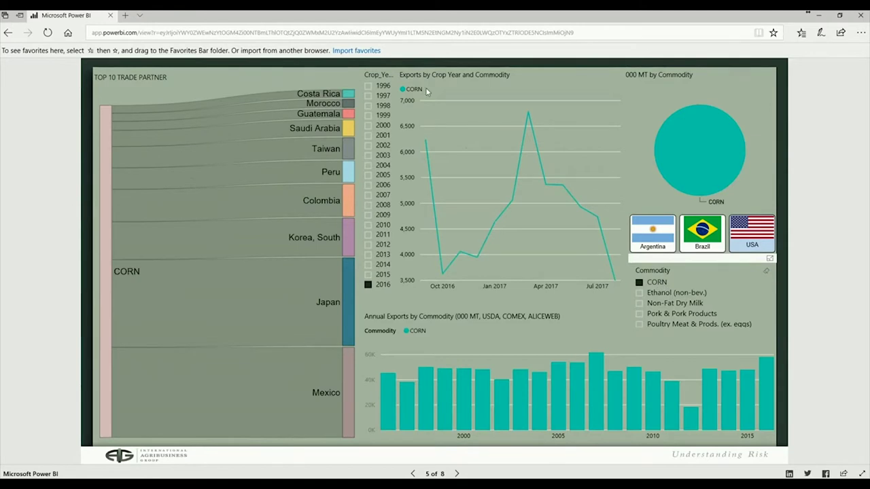
left_click(351, 374)
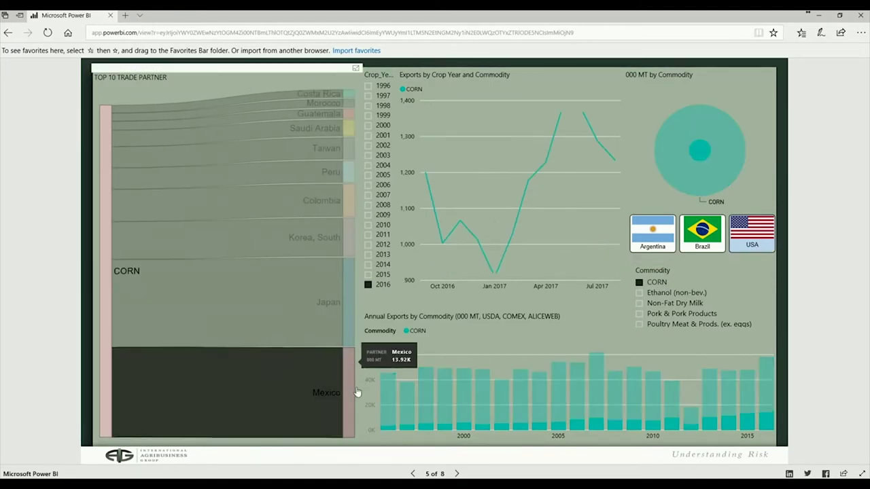
left_click(398, 381)
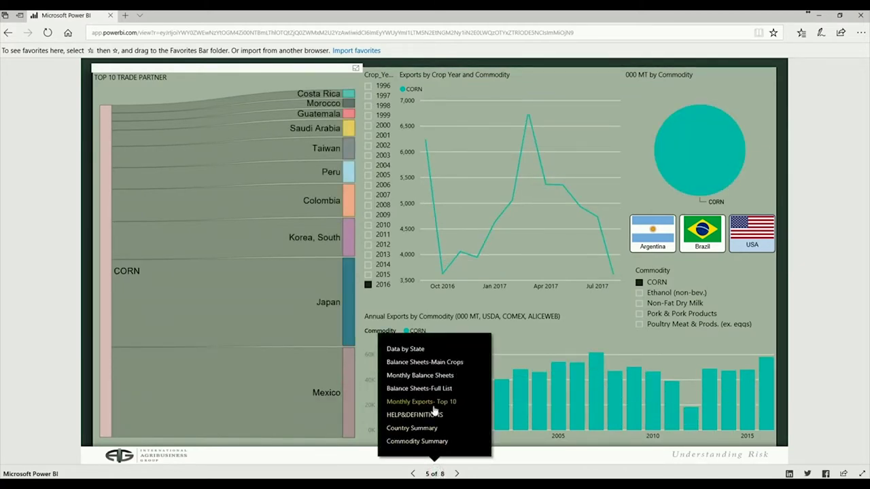
Step: Open HELP&DEFINITIONS and scroll through the Corn crop years and region definitions
left_click(427, 417)
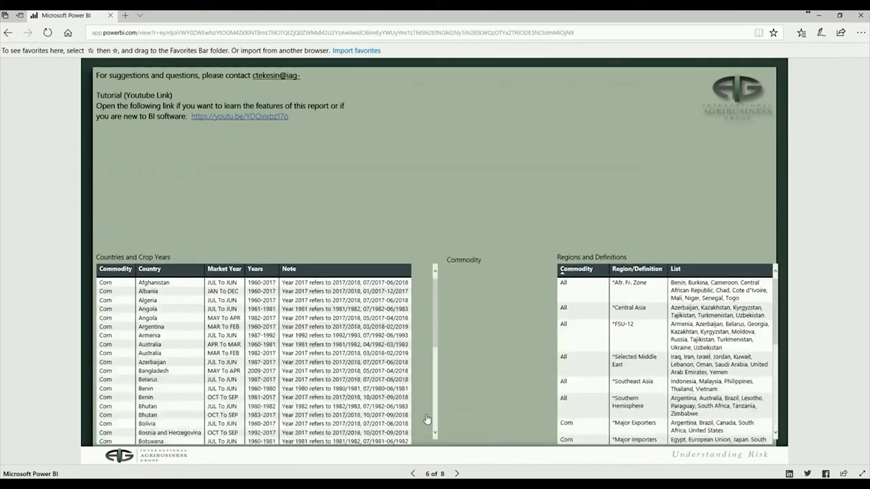
scroll(670, 374, "down", 2)
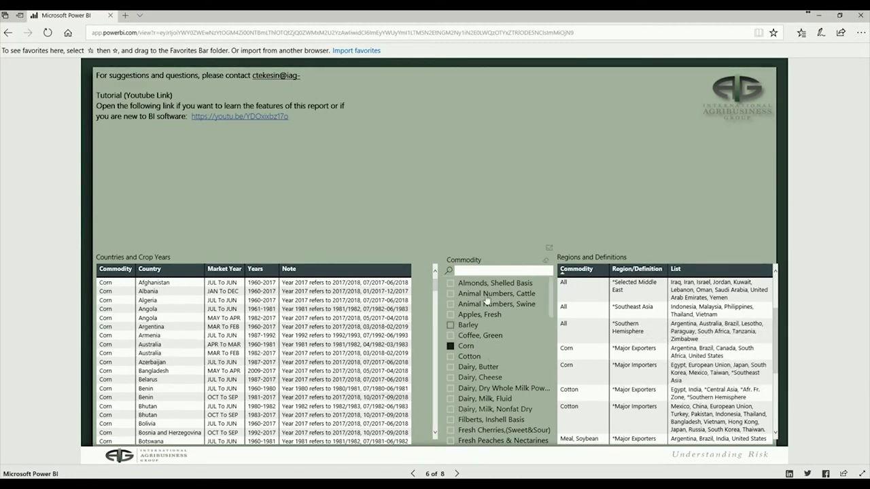
scroll(496, 375, "down", 2)
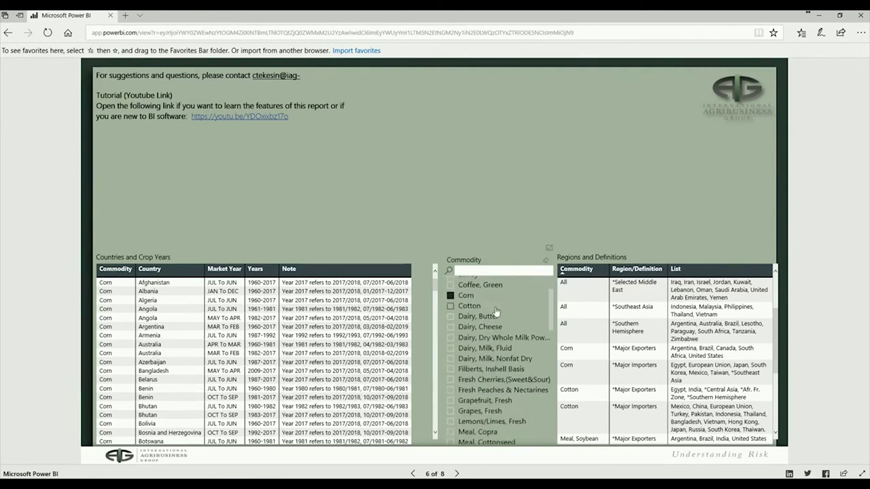